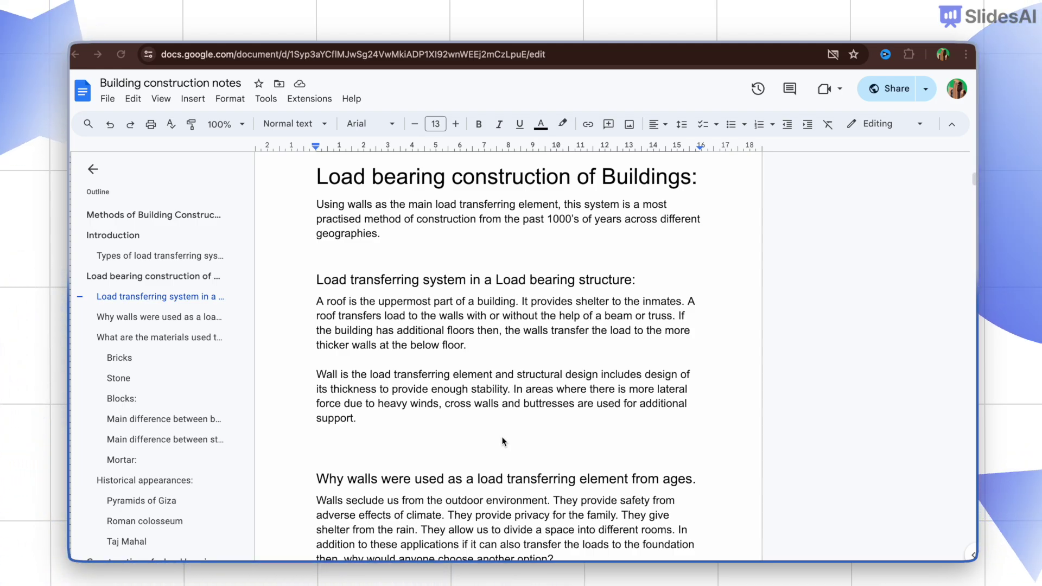
- Insert a bookmark at the start of the paragraph beginning "A roof is the uppermost part of a building" and copy its link
{"action": "left_click_drag", "start_coordinate": [318, 302], "coordinate": [366, 415]}
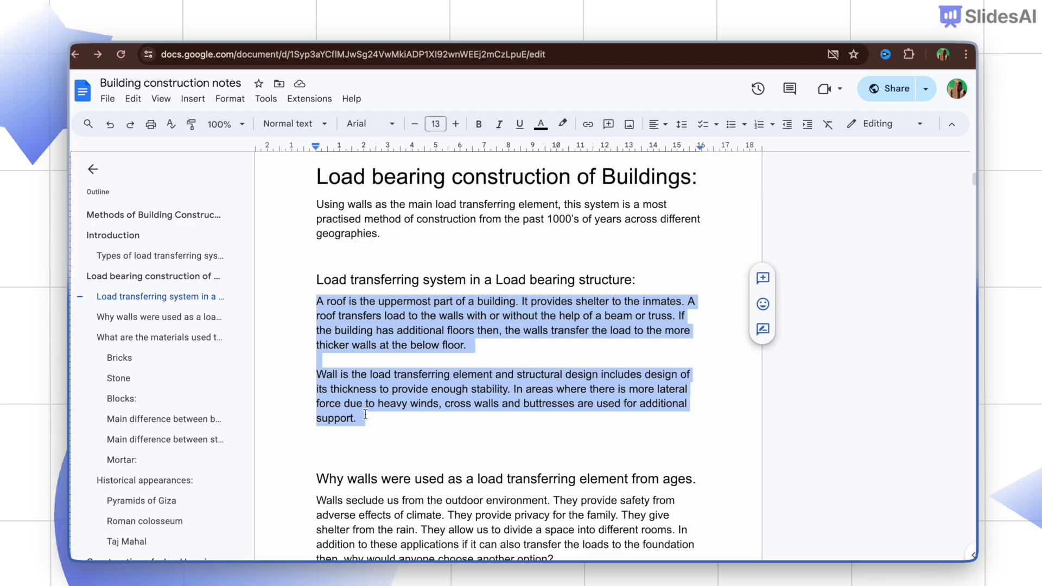
{"action": "left_click", "coordinate": [312, 297]}
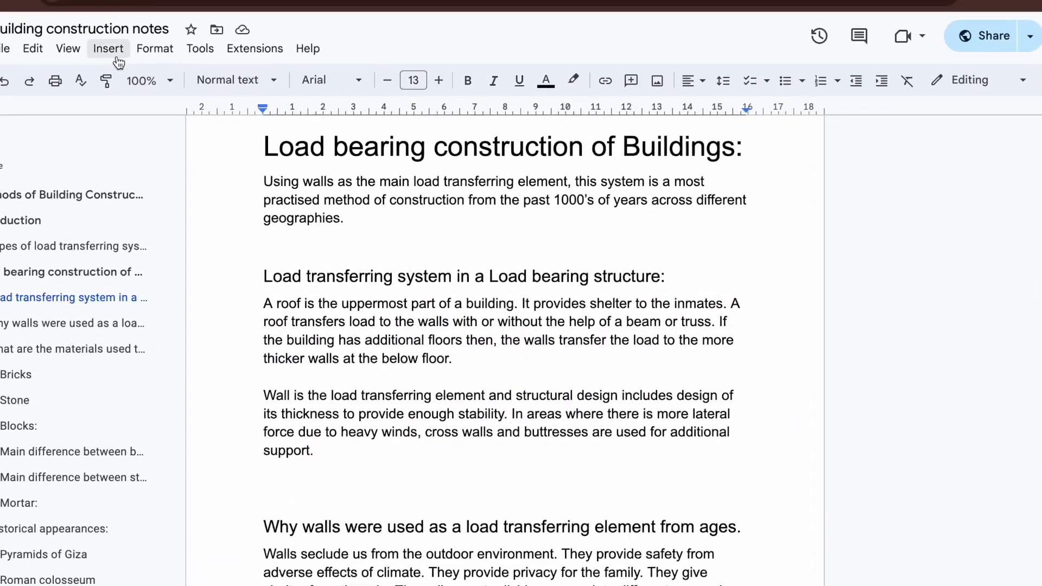
{"action": "left_click", "coordinate": [116, 58]}
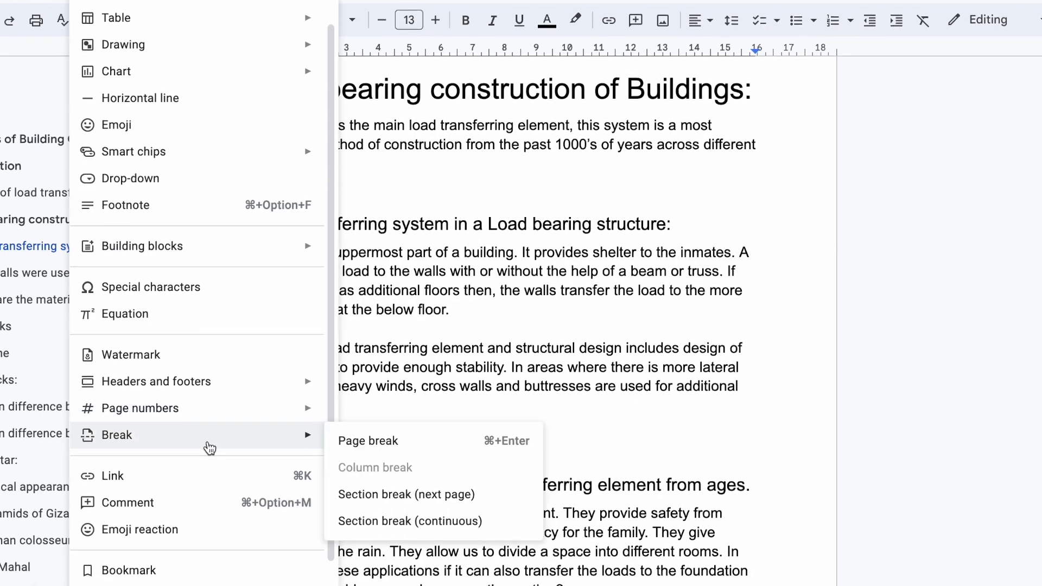
{"action": "scroll", "coordinate": [211, 541], "scroll_direction": "down", "scroll_amount": 1}
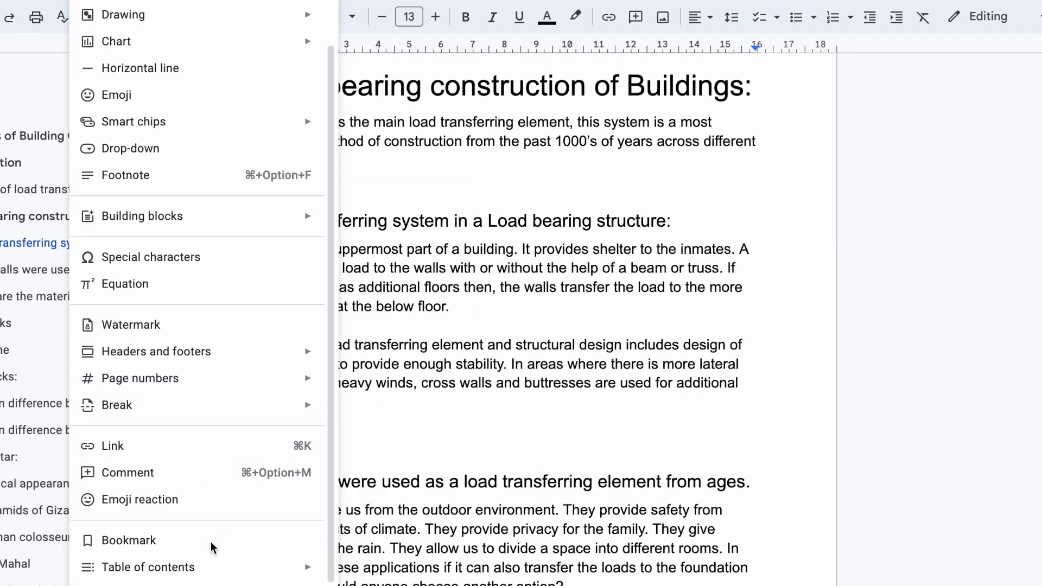
{"action": "left_click", "coordinate": [170, 543]}
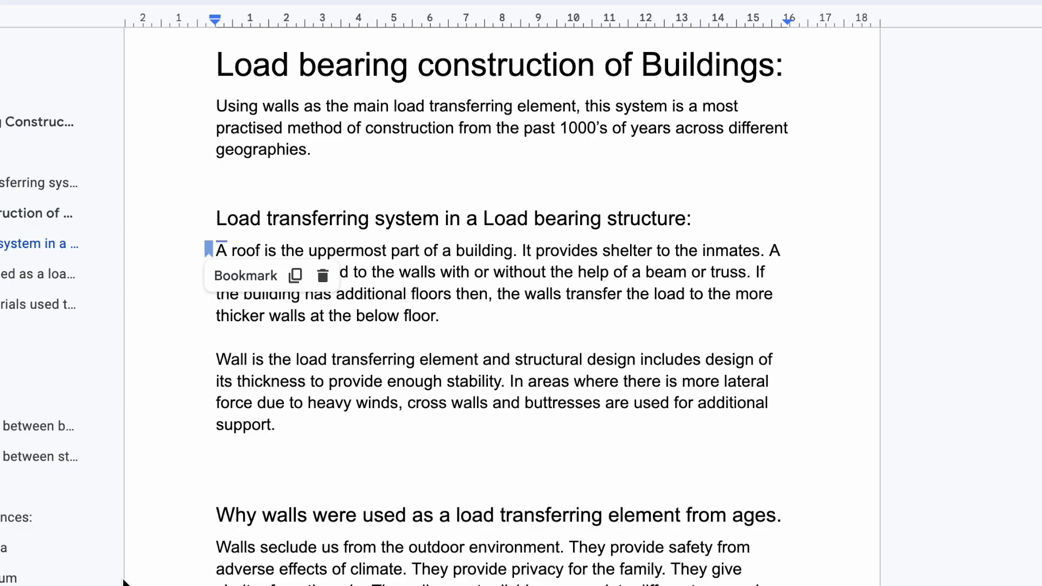
{"action": "left_click", "coordinate": [296, 277]}
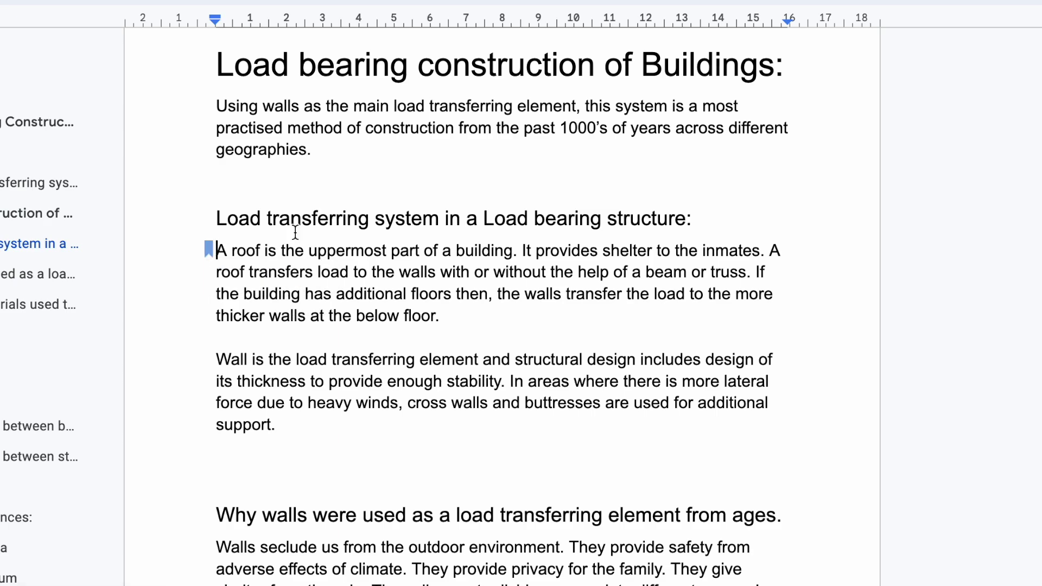
- Link the sentence "Click here to read more about the load transferring system." to the bookmark "A roof is the uppermost part of a building"
{"action": "scroll", "coordinate": [294, 210], "scroll_direction": "up", "scroll_amount": 20}
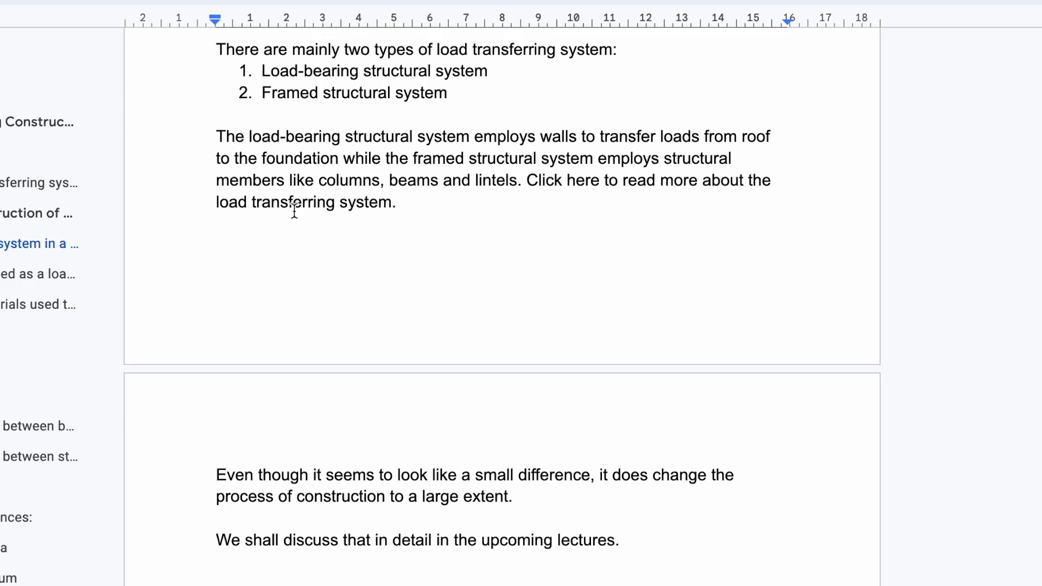
{"action": "scroll", "coordinate": [298, 211], "scroll_direction": "down", "scroll_amount": 1}
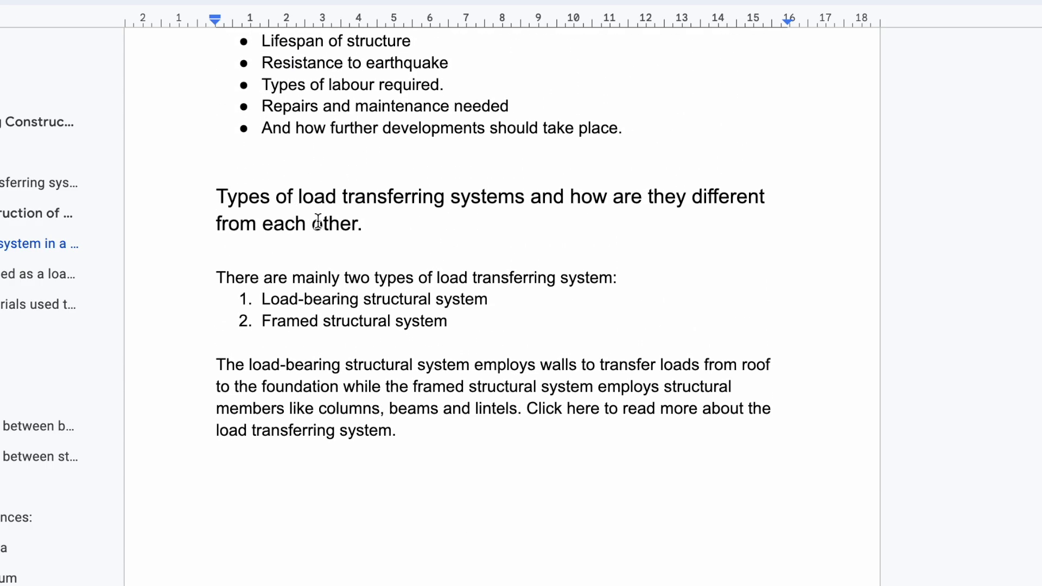
{"action": "left_click_drag", "start_coordinate": [531, 408], "coordinate": [529, 435]}
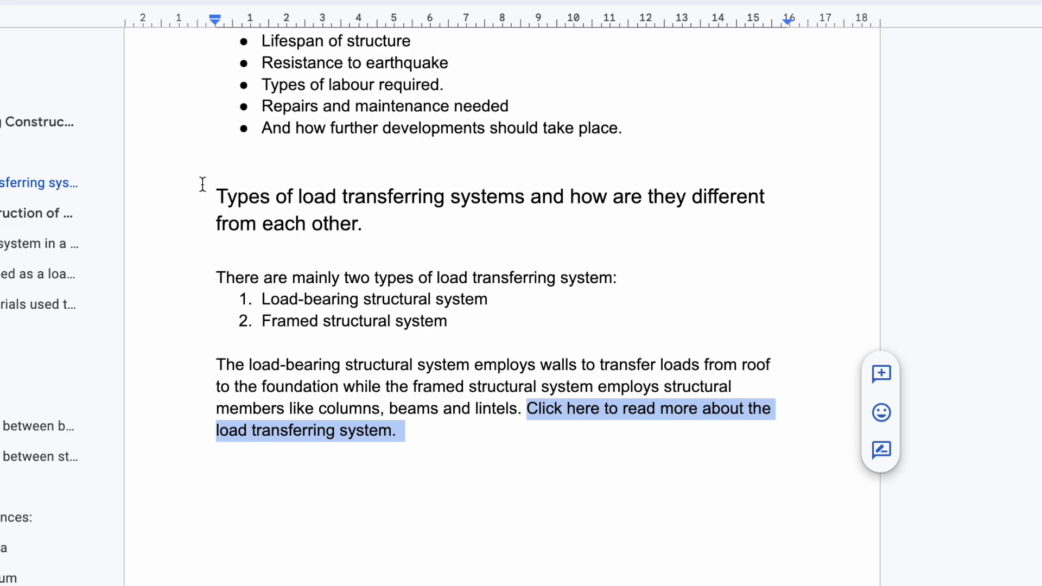
{"action": "left_click", "coordinate": [95, 34]}
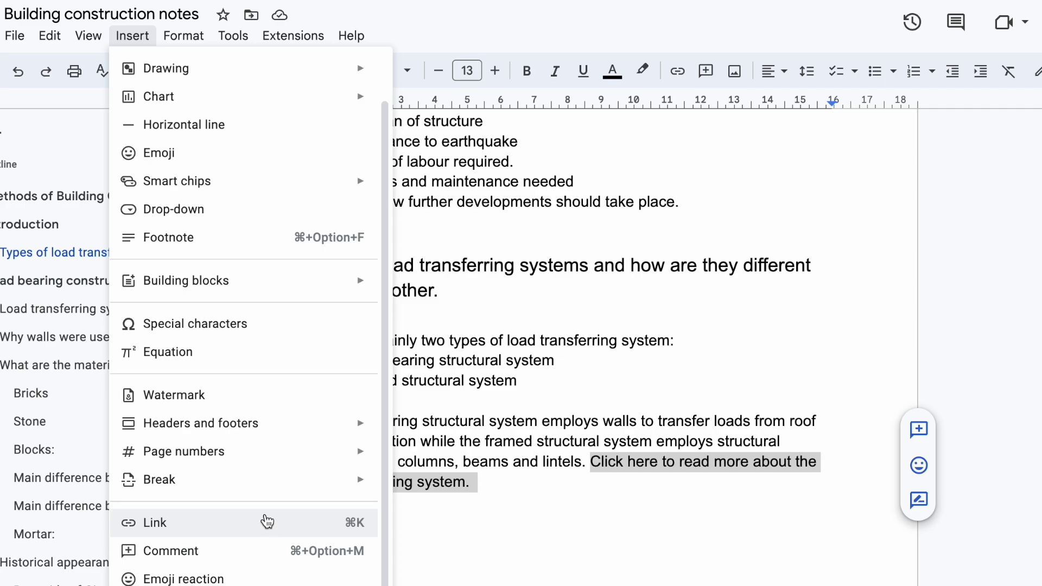
{"action": "left_click", "coordinate": [267, 521]}
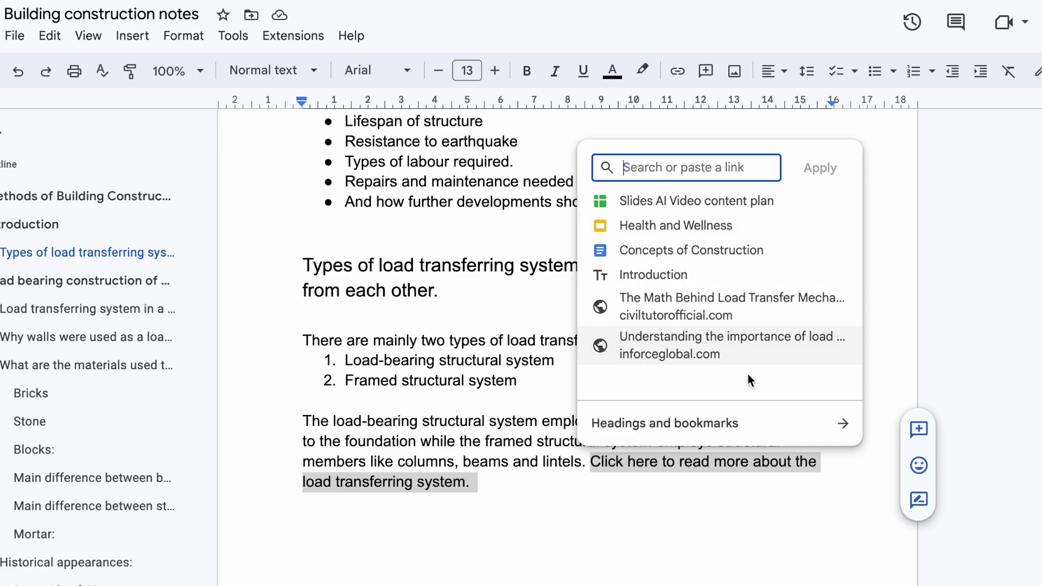
{"action": "left_click", "coordinate": [766, 429]}
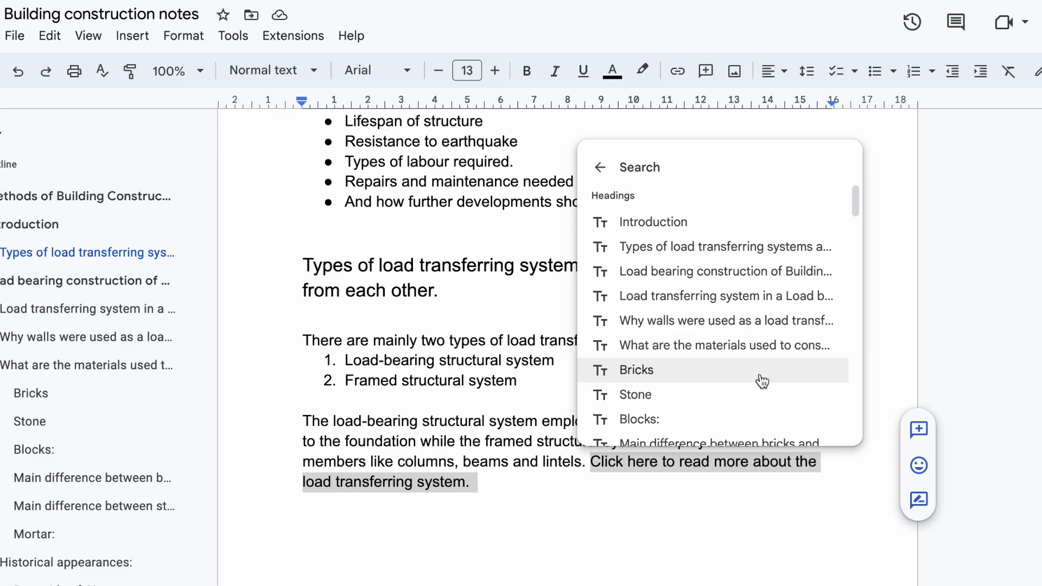
{"action": "scroll", "coordinate": [762, 381], "scroll_direction": "down", "scroll_amount": 12}
{"action": "scroll", "coordinate": [762, 382], "scroll_direction": "down", "scroll_amount": 15}
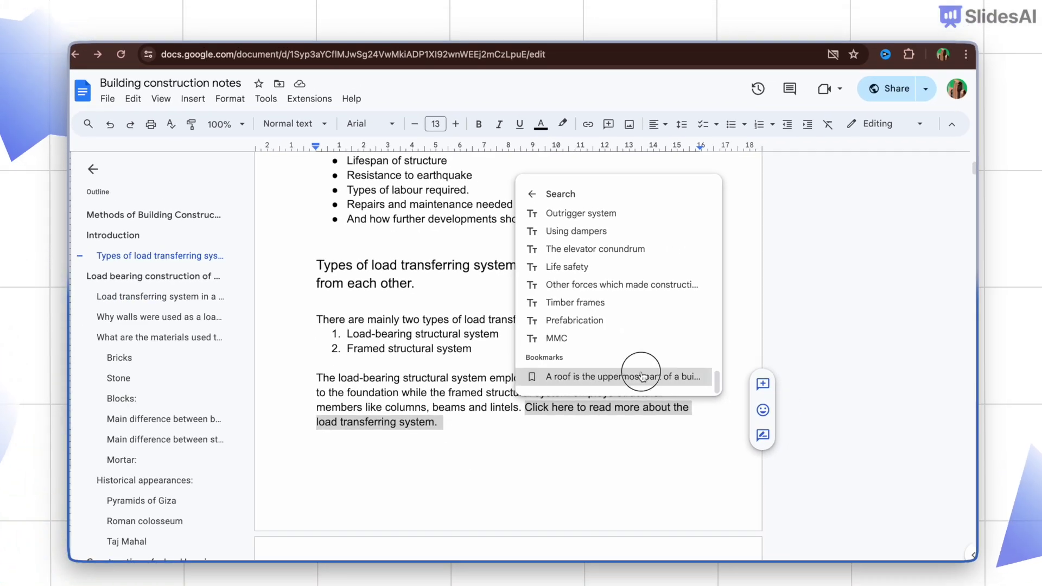
{"action": "left_click", "coordinate": [643, 377]}
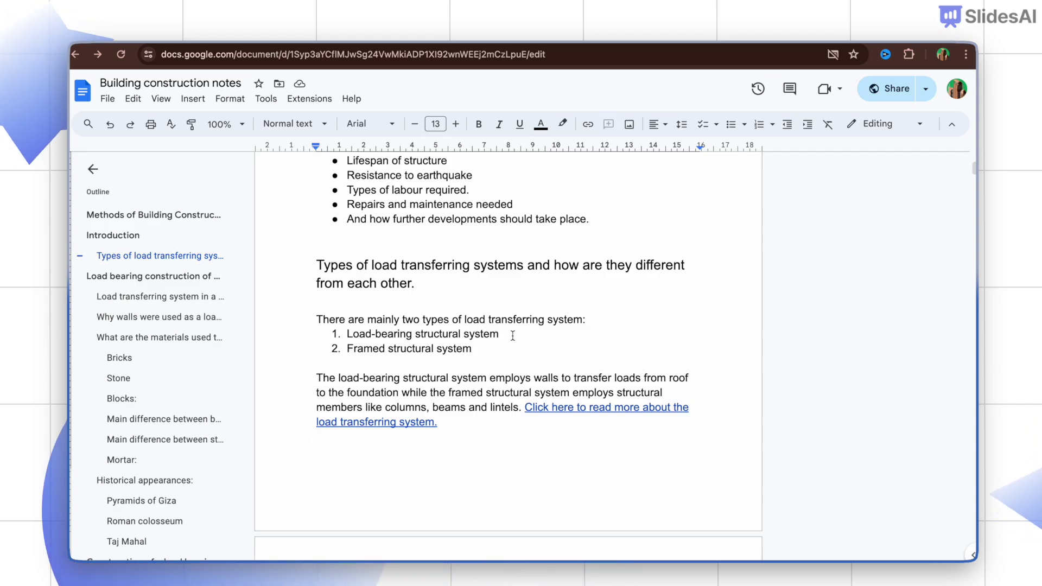
- Link the list item "Load-bearing structural system" to the heading "Load bearing construction of Buildings:" and follow the link to test it
{"action": "left_click", "coordinate": [511, 337]}
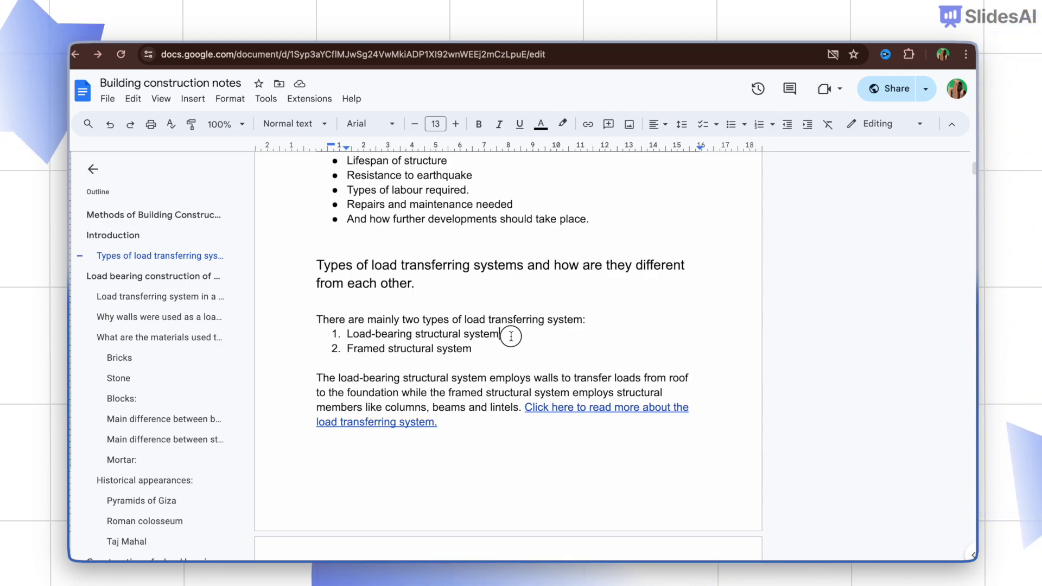
{"action": "left_click_drag", "start_coordinate": [511, 336], "coordinate": [348, 333]}
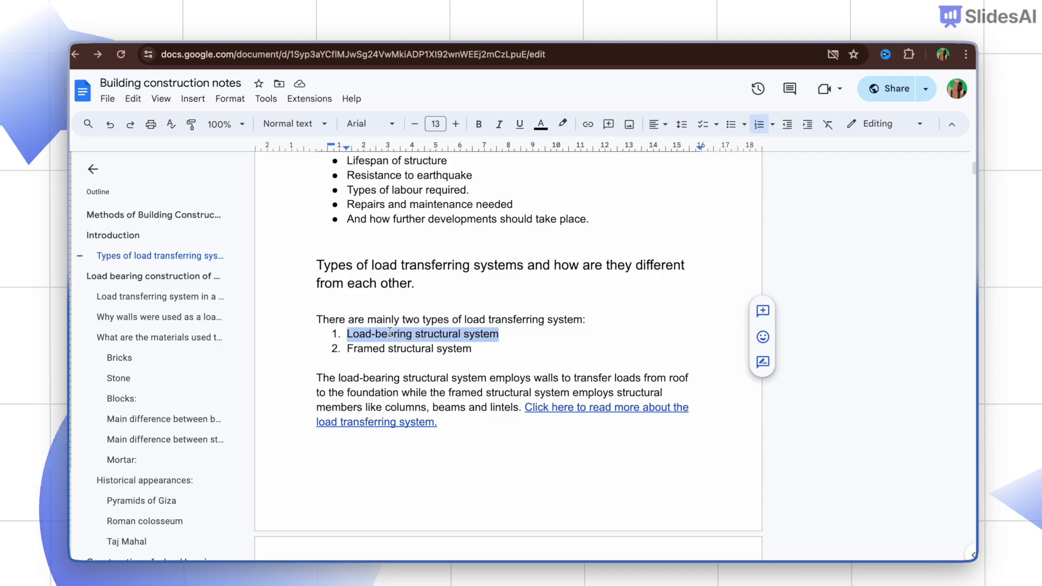
{"action": "right_click", "coordinate": [390, 332]}
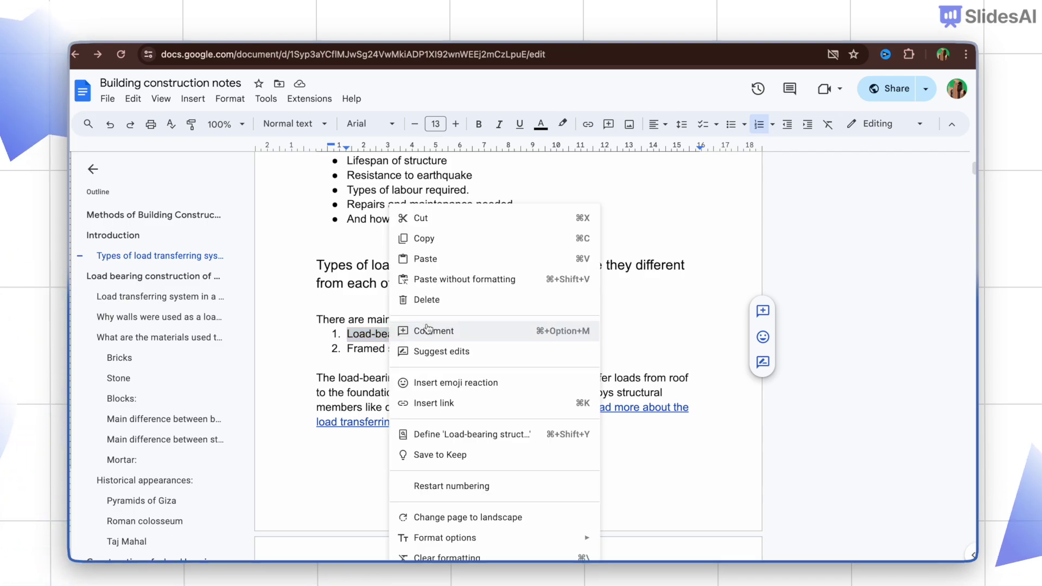
{"action": "left_click", "coordinate": [473, 404]}
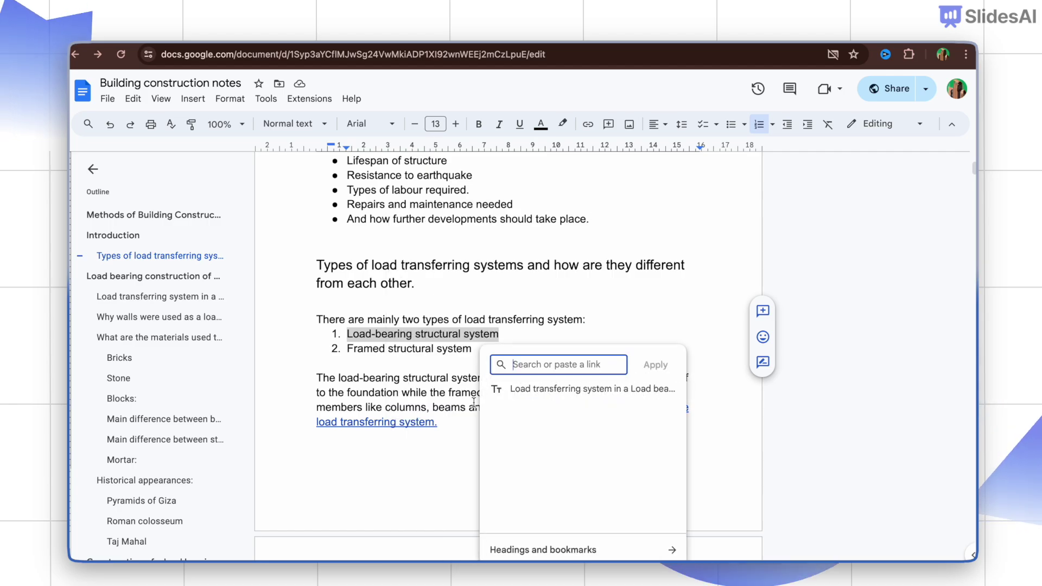
{"action": "left_click", "coordinate": [599, 551]}
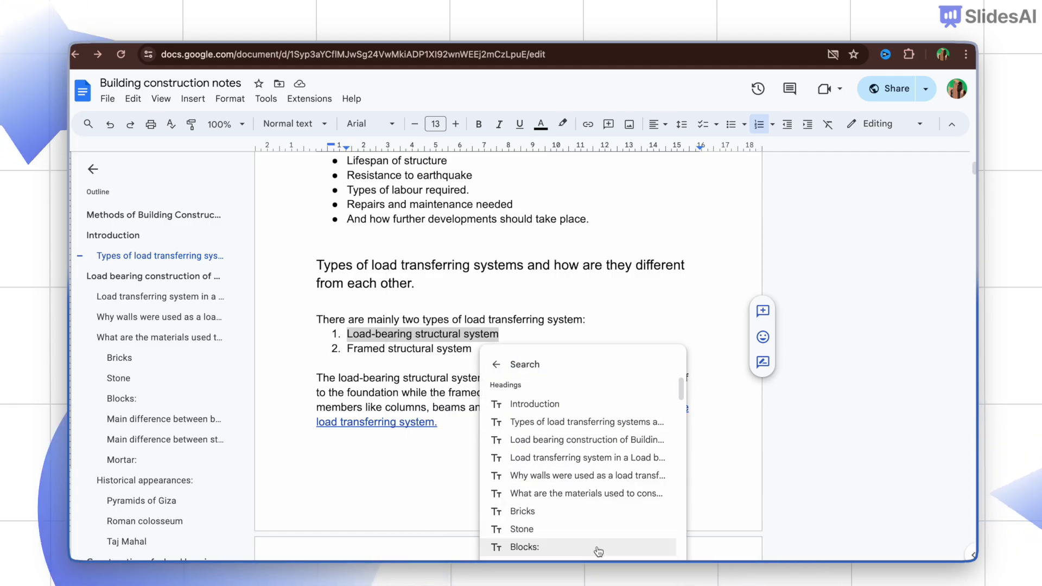
{"action": "left_click", "coordinate": [566, 443]}
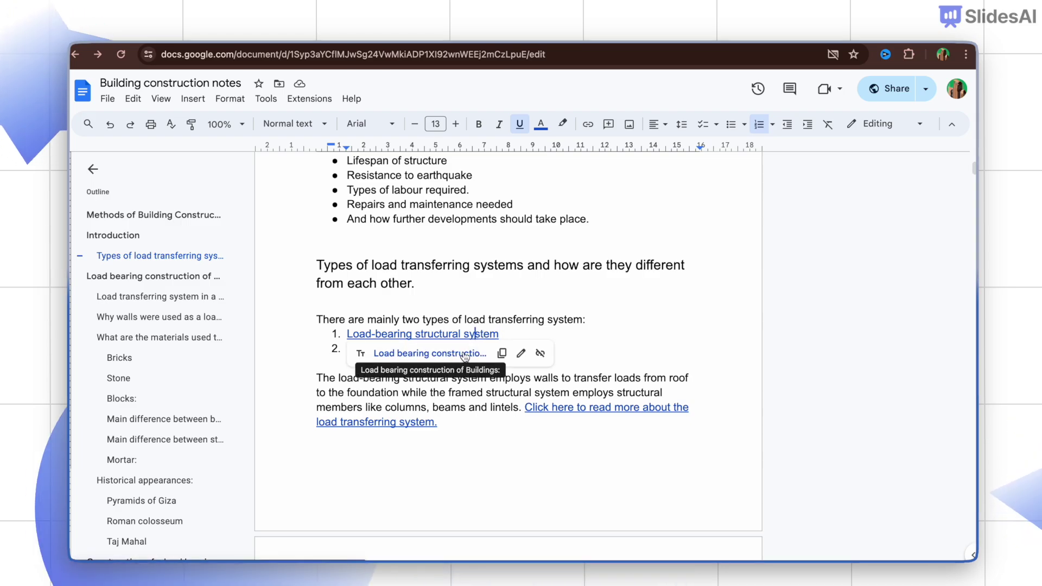
{"action": "left_click", "coordinate": [464, 353]}
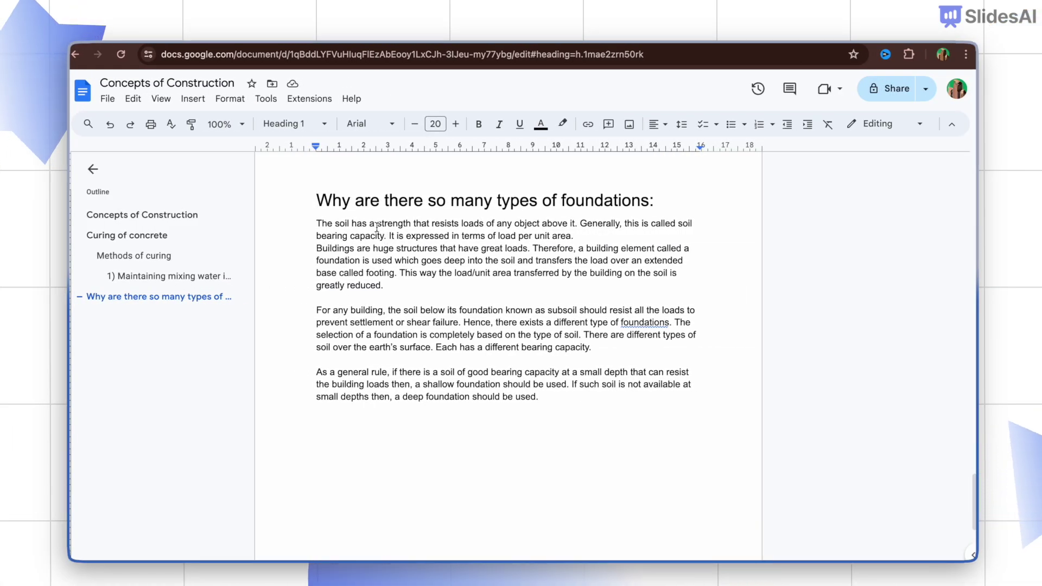
- Copy the heading link of "Why are there so many types of foundations:" in the Concepts of Construction document
{"action": "left_click_drag", "start_coordinate": [319, 199], "coordinate": [667, 202]}
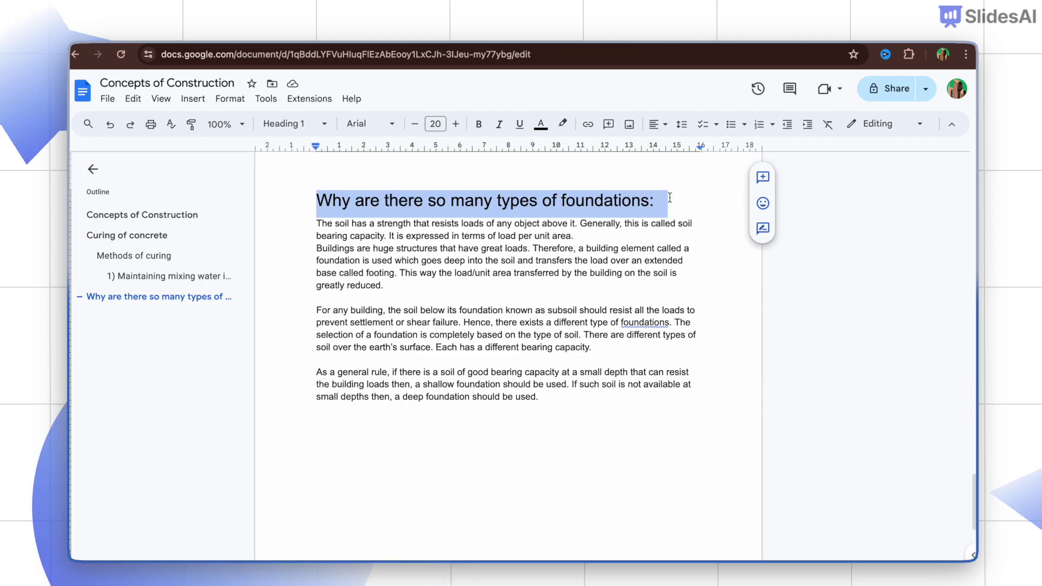
{"action": "right_click", "coordinate": [583, 204]}
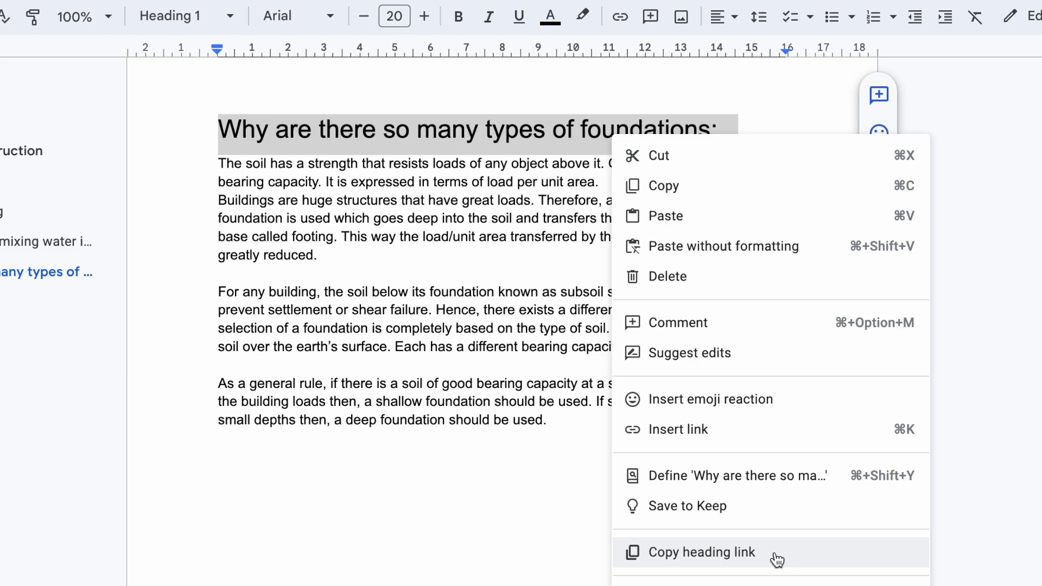
{"action": "left_click", "coordinate": [777, 560]}
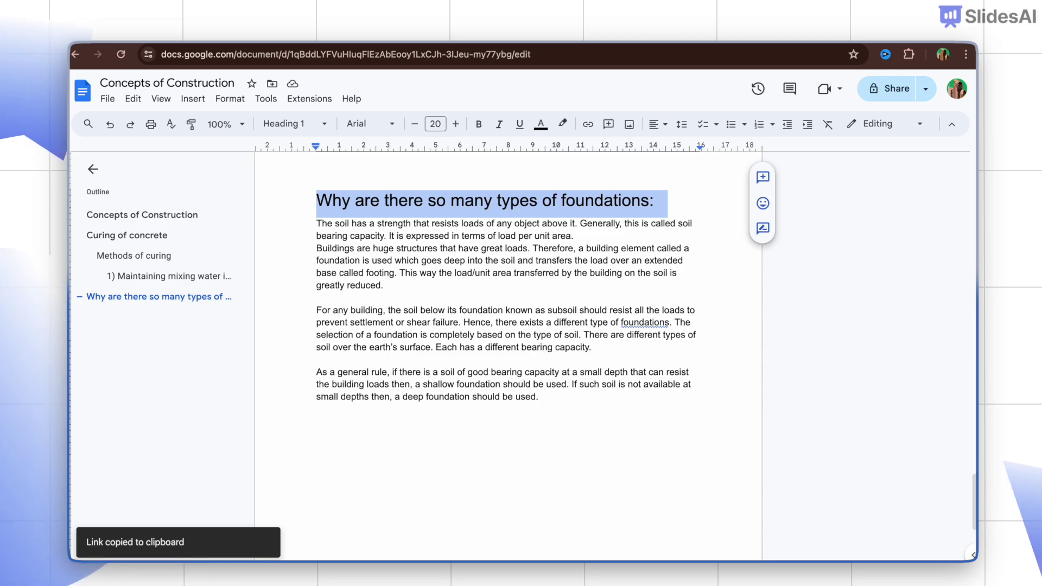
- In Building construction notes, link "Reason behind the use of different types foundations." under Foundations to the copied heading link, and open the link
{"action": "left_click", "coordinate": [152, 42]}
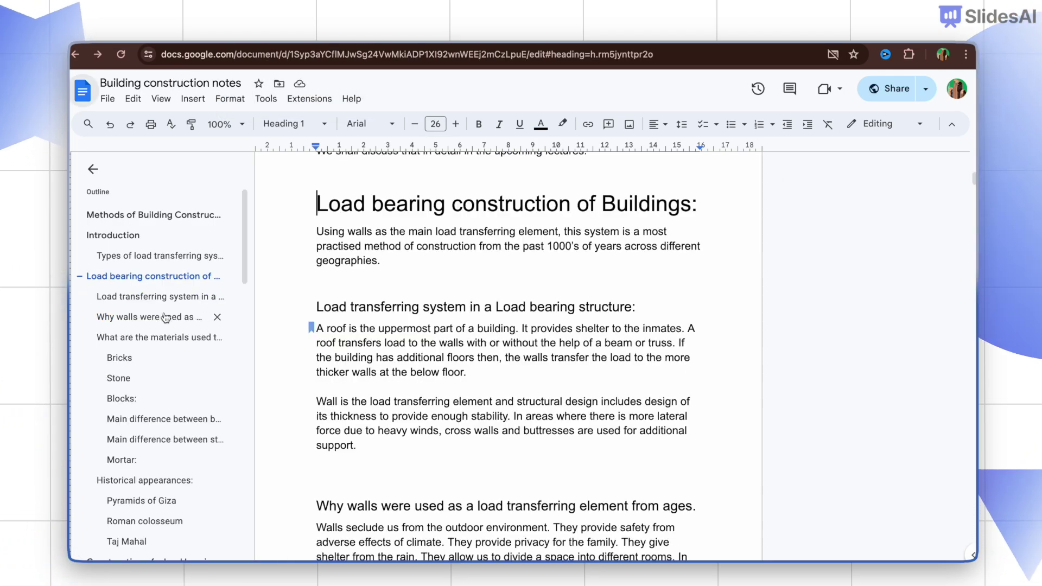
{"action": "scroll", "coordinate": [163, 318], "scroll_direction": "down", "scroll_amount": 3}
{"action": "scroll", "coordinate": [165, 318], "scroll_direction": "down", "scroll_amount": 2}
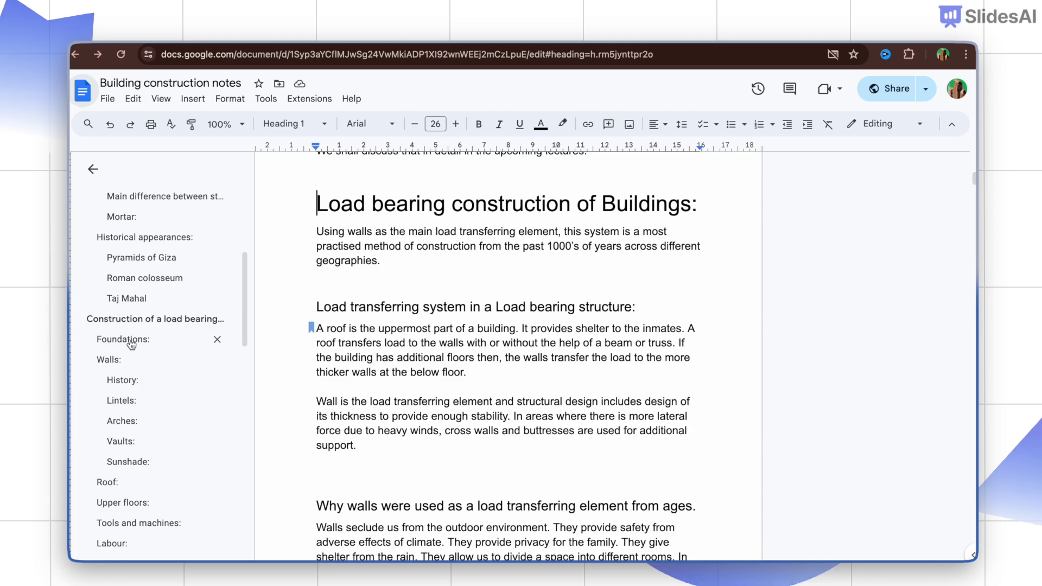
{"action": "left_click", "coordinate": [144, 276]}
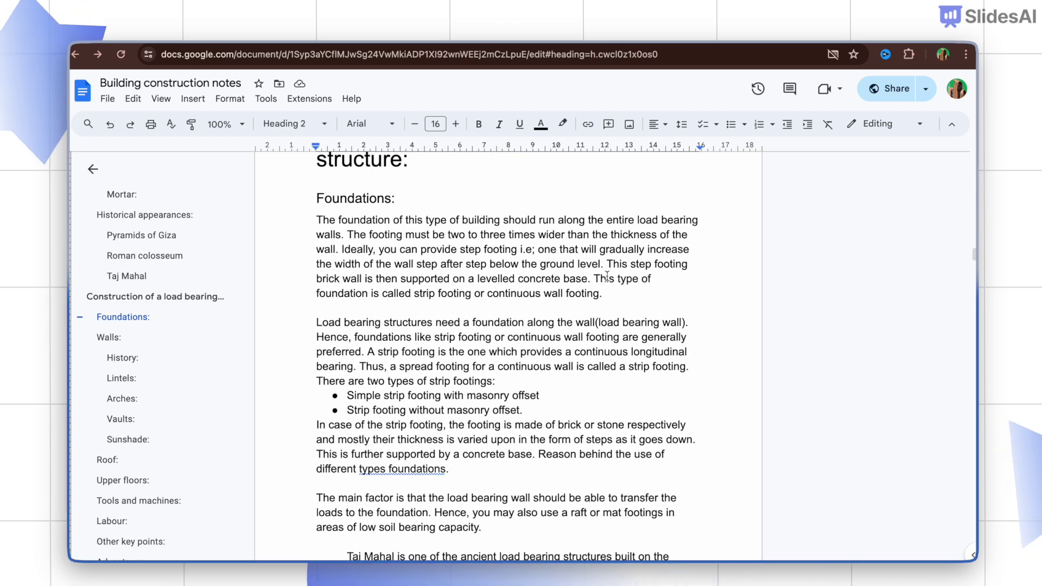
{"action": "left_click_drag", "start_coordinate": [539, 453], "coordinate": [666, 470]}
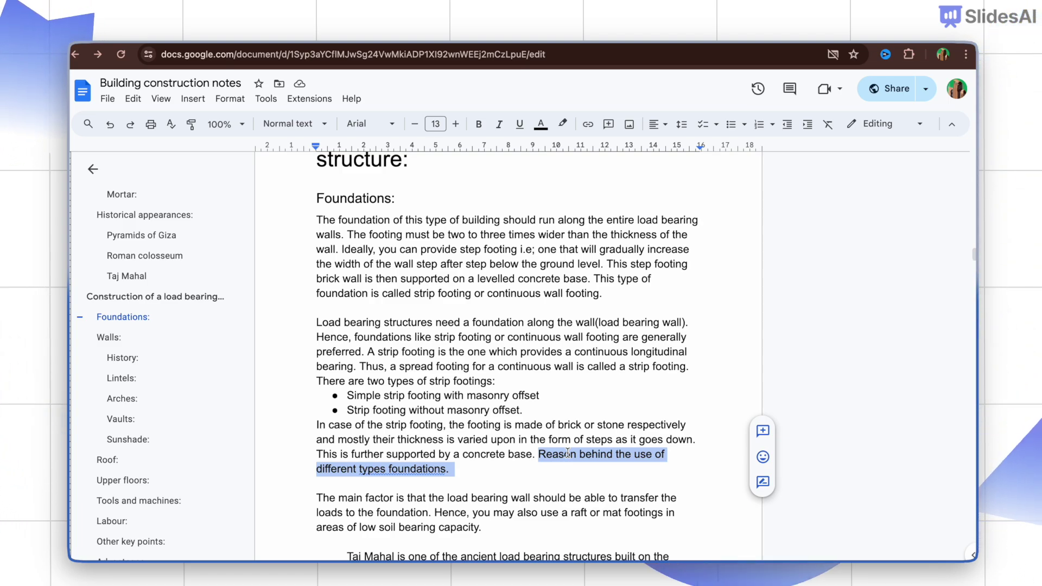
{"action": "key", "text": "super+k"}
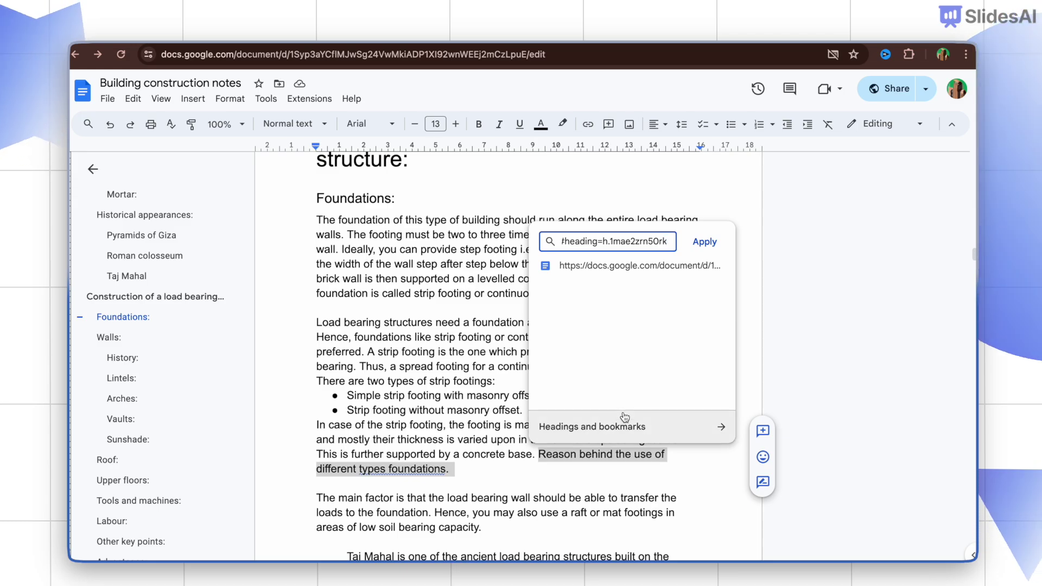
{"action": "left_click", "coordinate": [713, 240]}
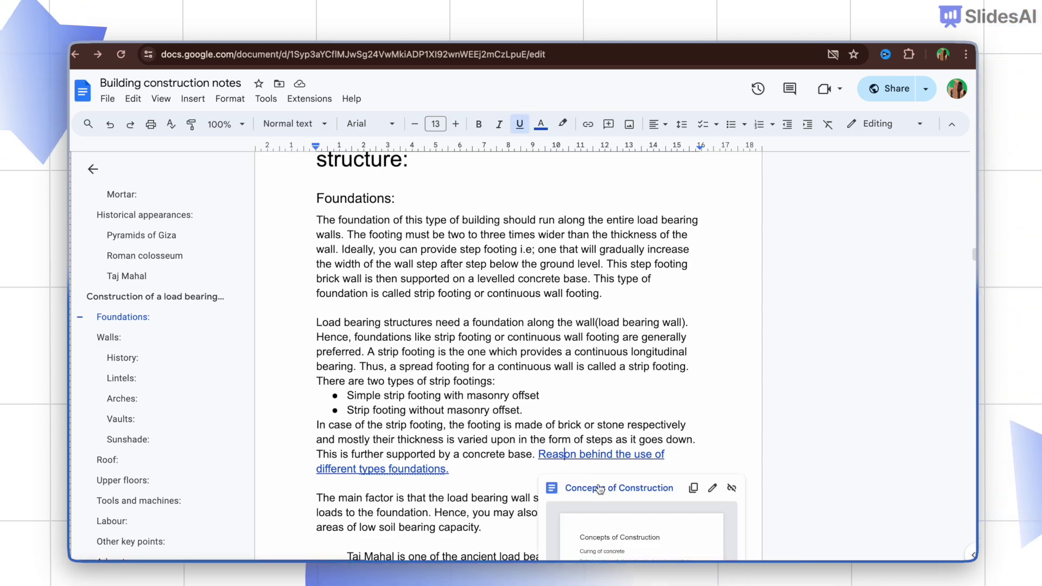
{"action": "left_click", "coordinate": [599, 488]}
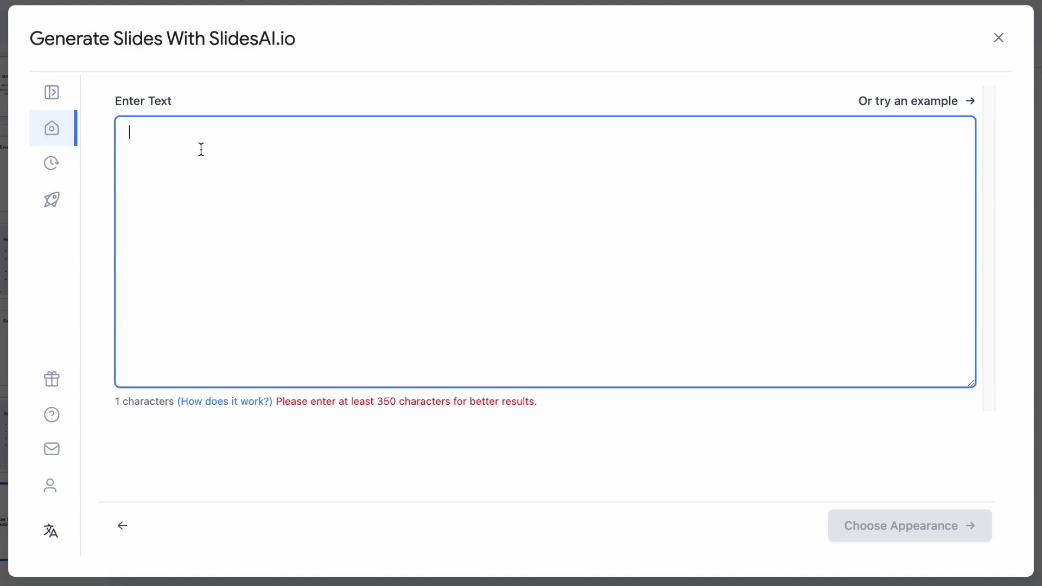
- In SlidesAI.io, supply the exercise and nutrition text and the topic "Health and Wellness", and generate slides in the Sunny Scribbles style
{"action": "key", "text": "ctrl+v"}
{"action": "scroll", "coordinate": [208, 163], "scroll_direction": "up", "scroll_amount": 4}
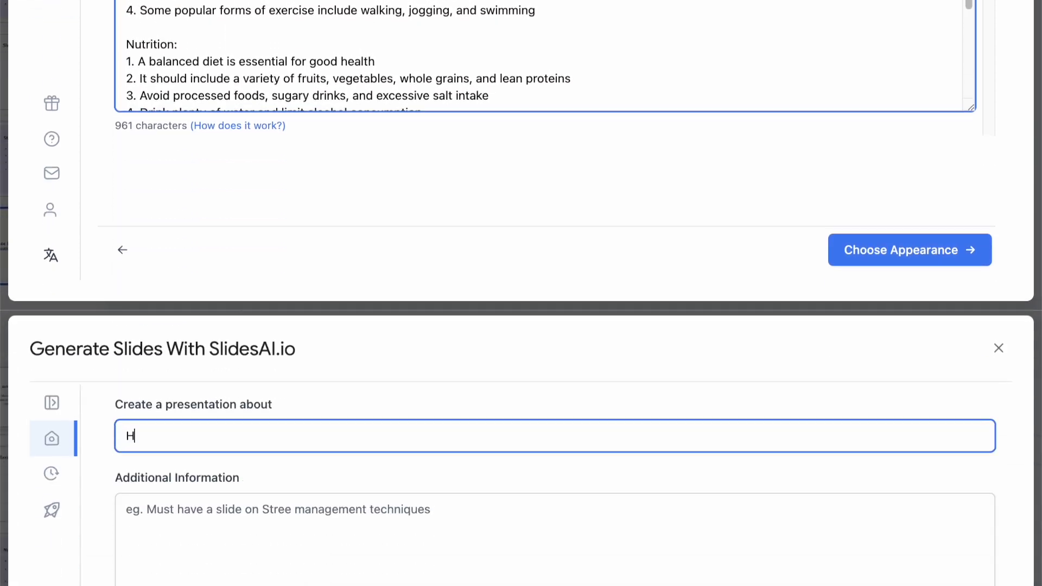
{"action": "type", "text": "ealth and Well"}
{"action": "type", "text": "ness"}
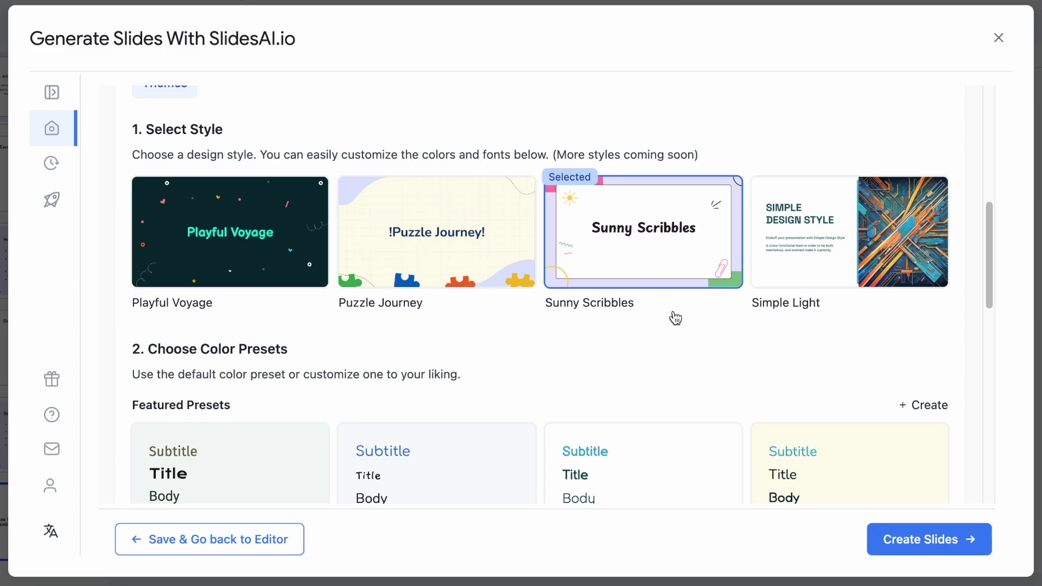
{"action": "left_click", "coordinate": [889, 558]}
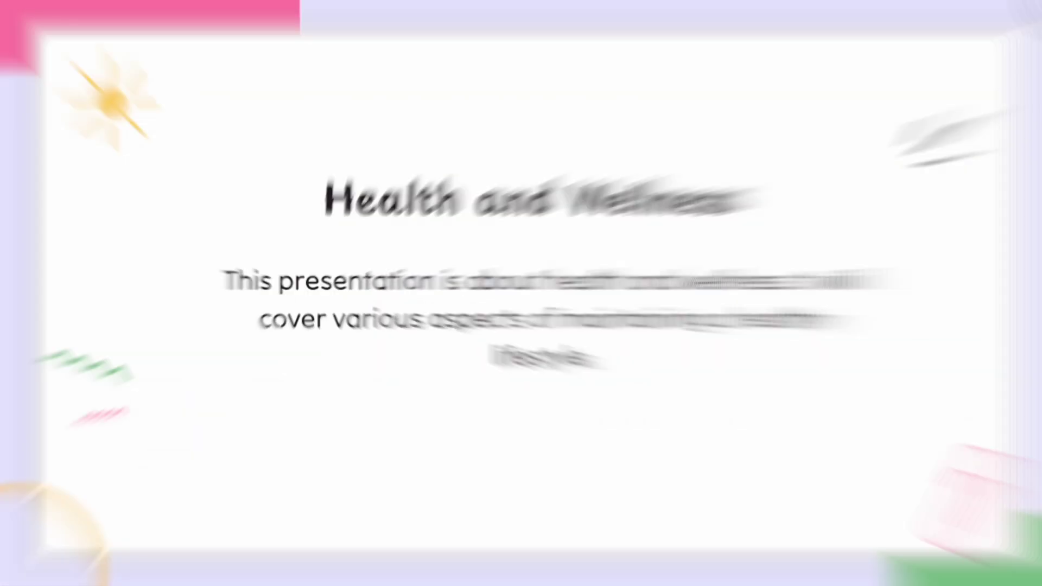